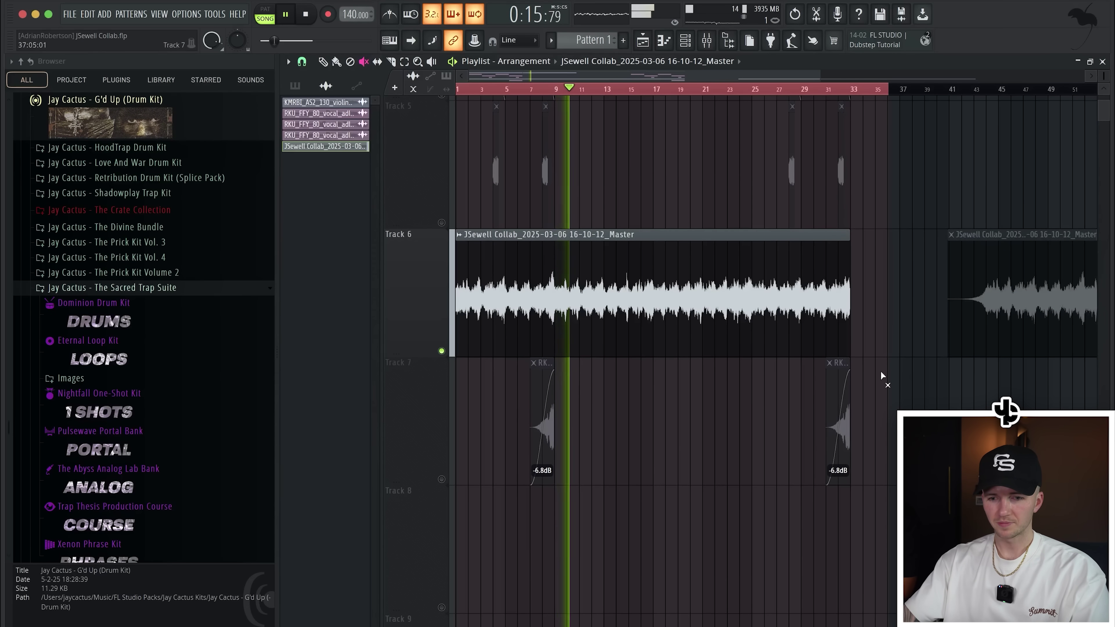
Add the CACTUS SNARE (6) sample to the channel rack as a new channel and place a hit on its fifth step
{"action": "scroll", "coordinate": [672, 443], "scroll_direction": "down", "scroll_amount": 3}
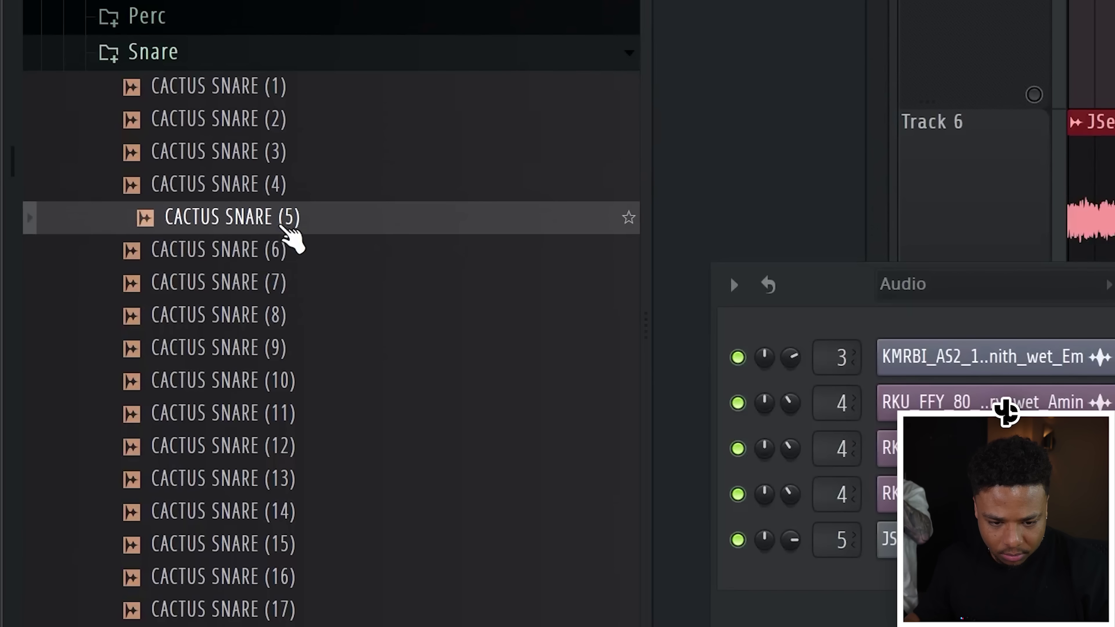
{"action": "left_click_drag", "start_coordinate": [292, 251], "coordinate": [840, 469]}
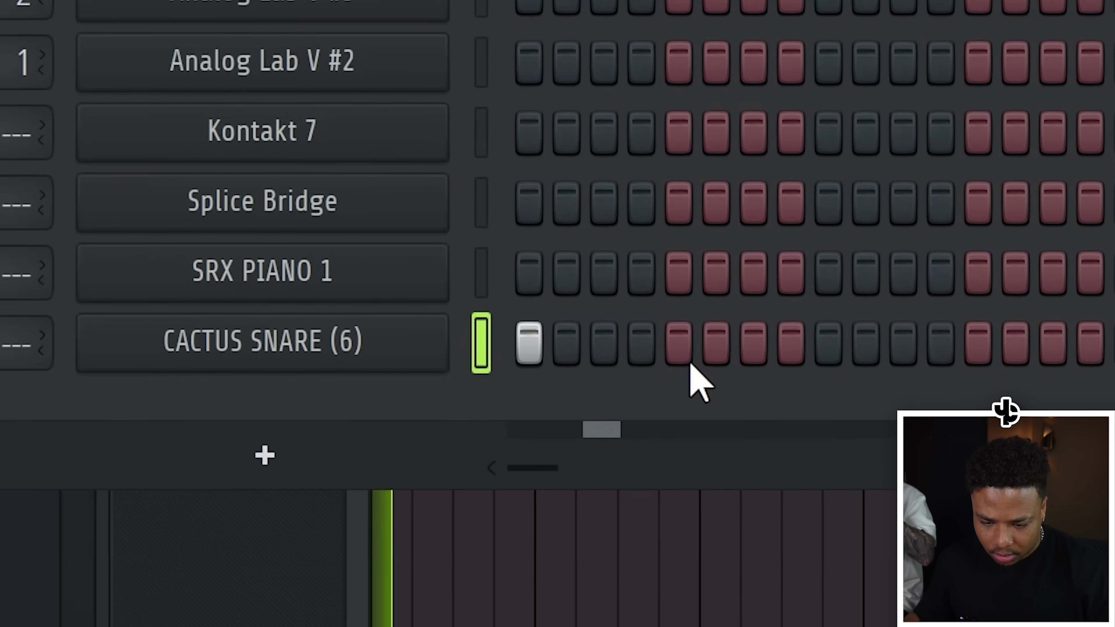
{"action": "left_click", "coordinate": [712, 343]}
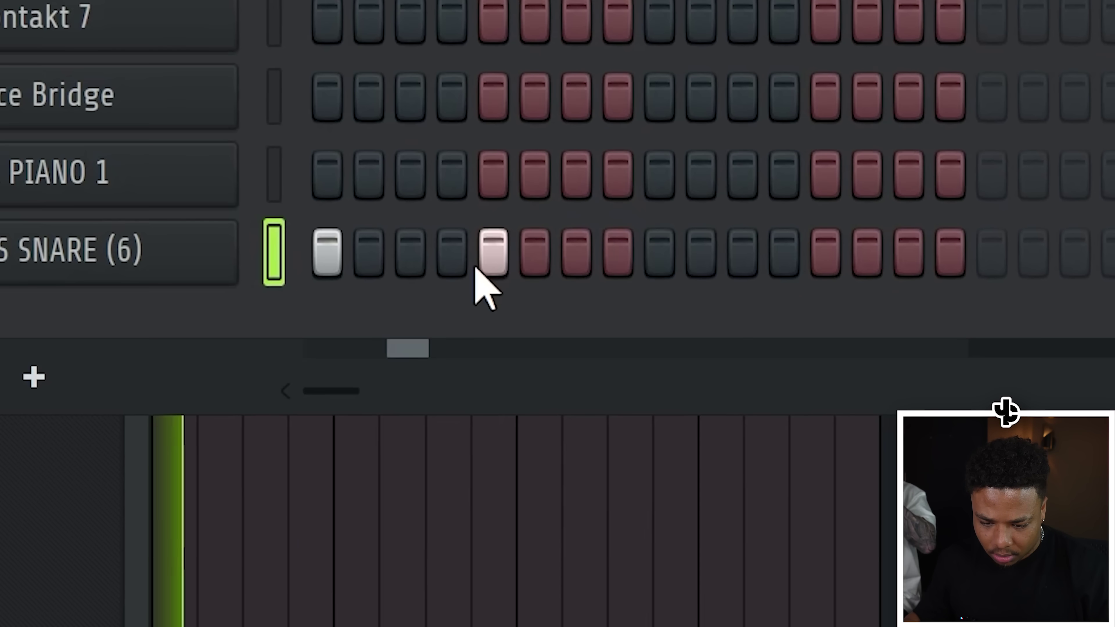
{"action": "right_click", "coordinate": [180, 273]}
{"action": "left_click", "coordinate": [332, 166]}
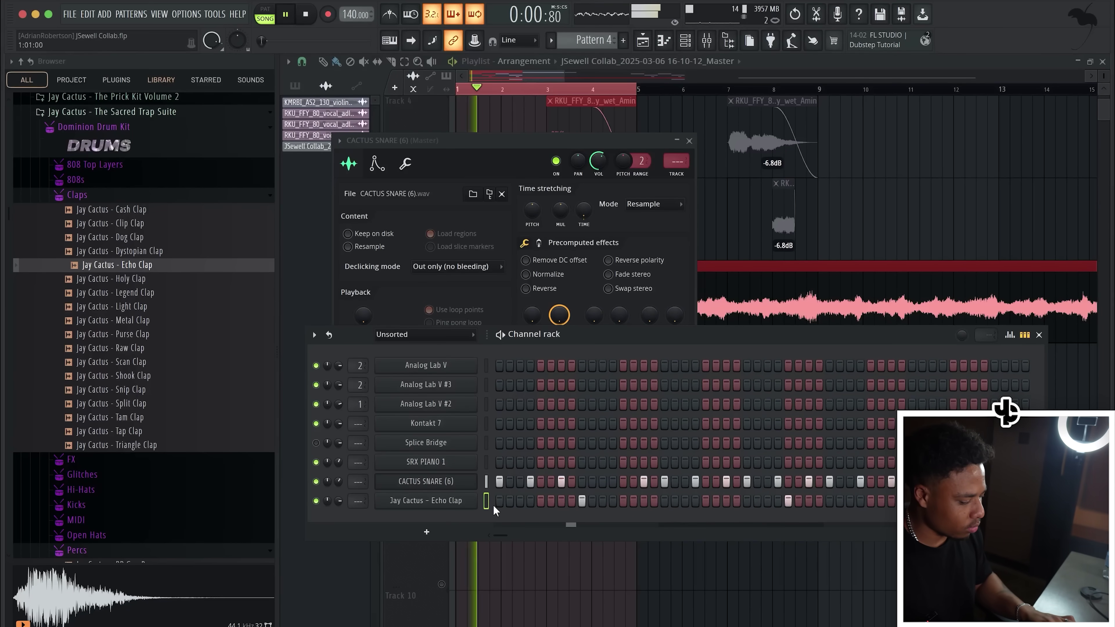
{"action": "right_click", "coordinate": [467, 502]}
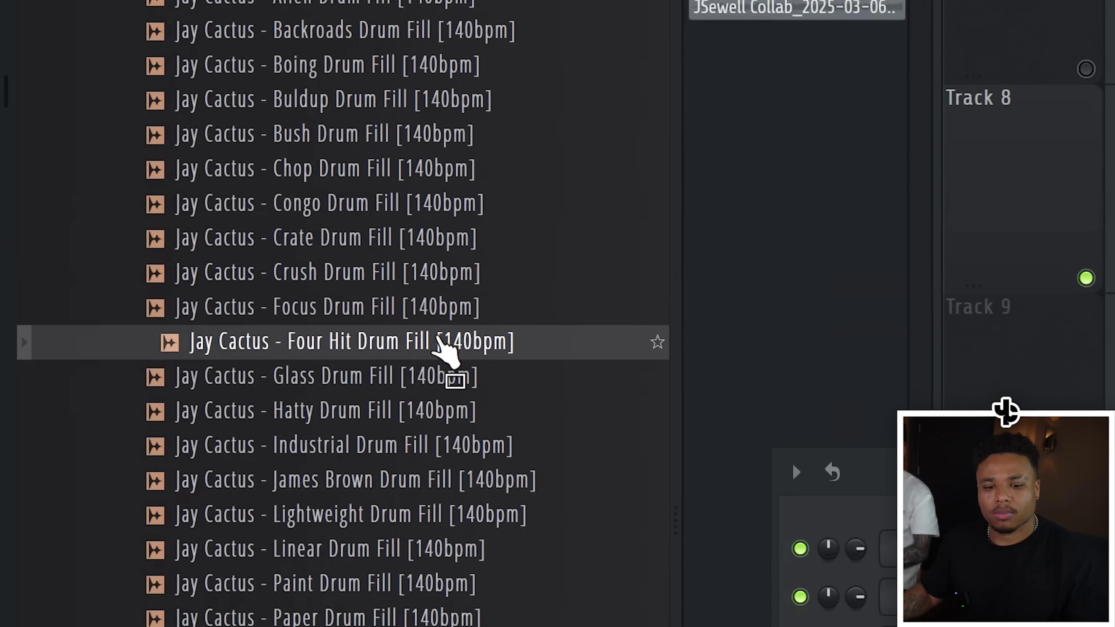
Place the Hatty Drum Fill [140bpm] sample at the start of Track 9 and copy the clip into the next bar
{"action": "left_click", "coordinate": [429, 372]}
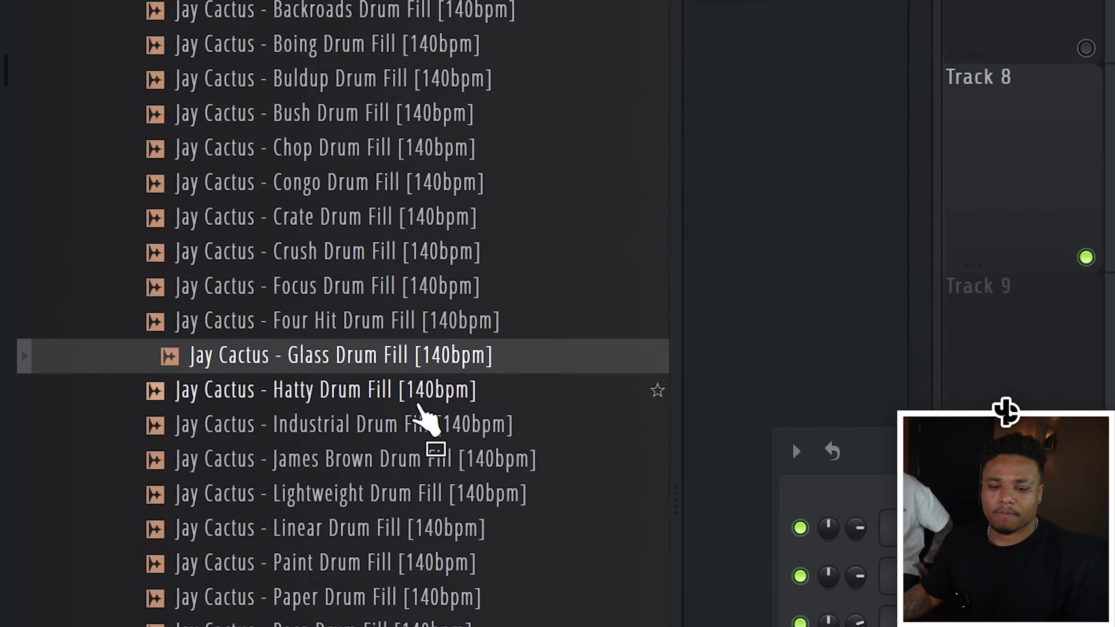
{"action": "left_click", "coordinate": [424, 401]}
{"action": "left_click_drag", "start_coordinate": [422, 441], "coordinate": [851, 172]}
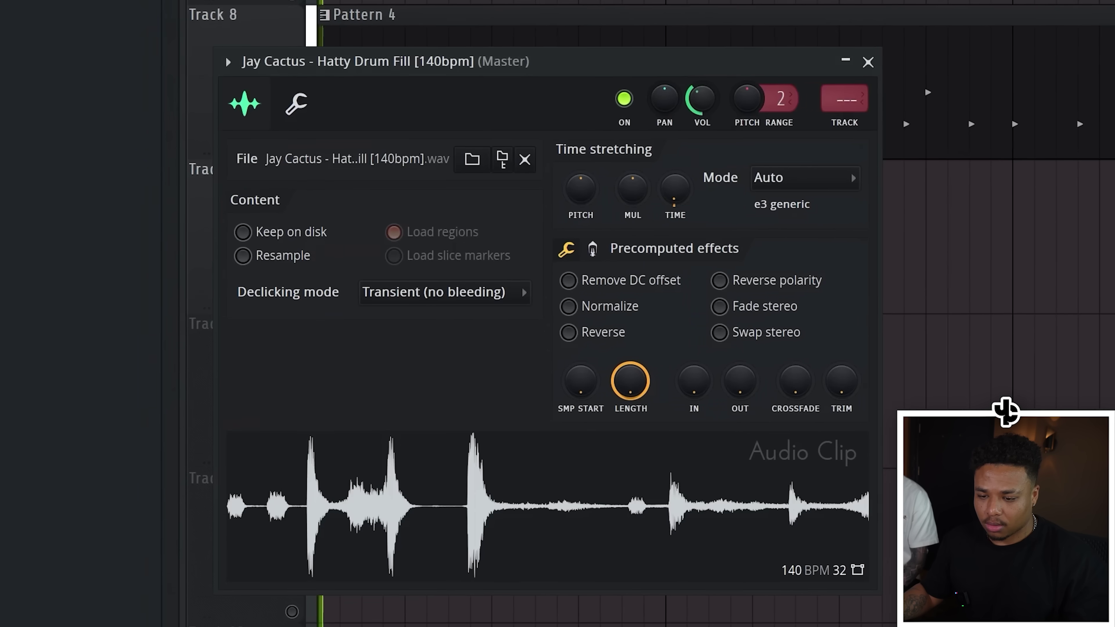
{"action": "left_click", "coordinate": [824, 59]}
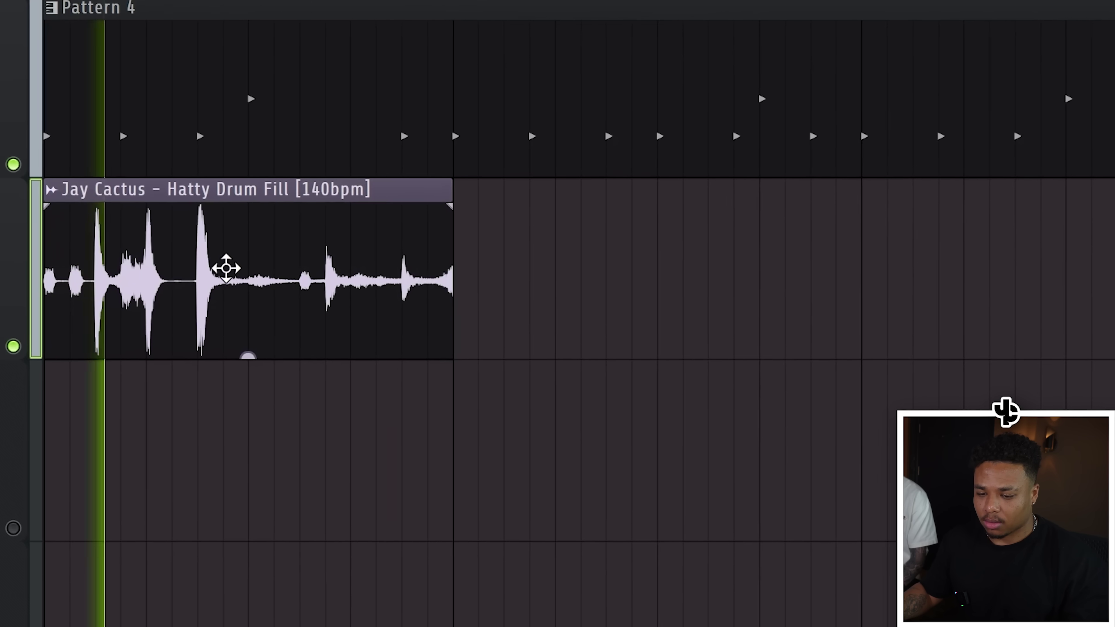
{"action": "left_click_drag", "start_coordinate": [285, 259], "coordinate": [681, 256]}
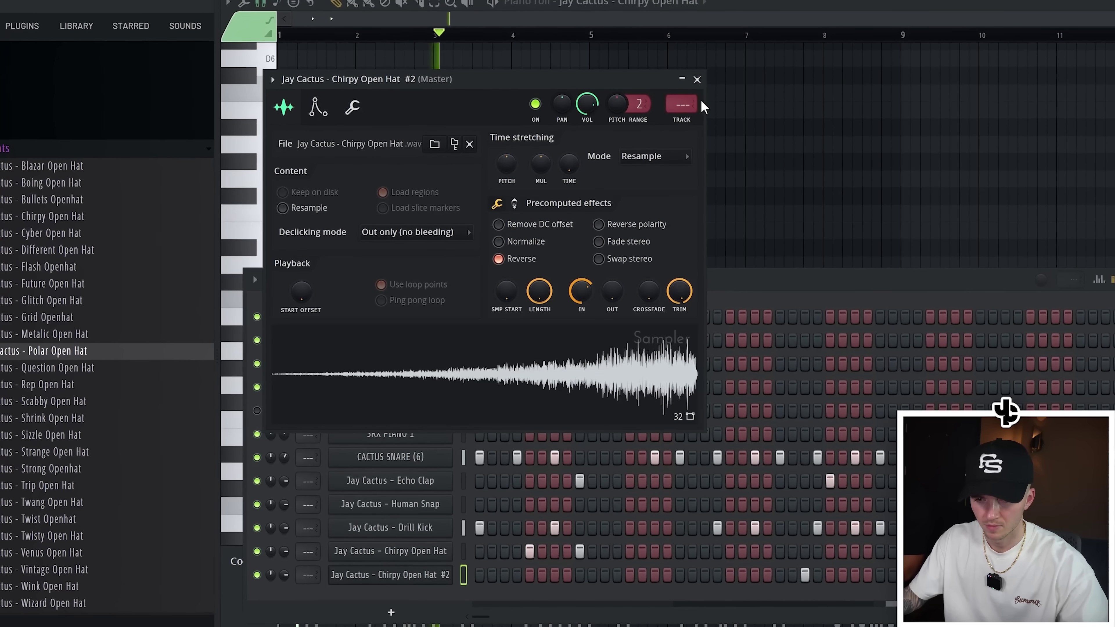
Lower the two F6 notes in bar 3 of the Essential Spinz 808 part to D#6
{"action": "left_click", "coordinate": [700, 75]}
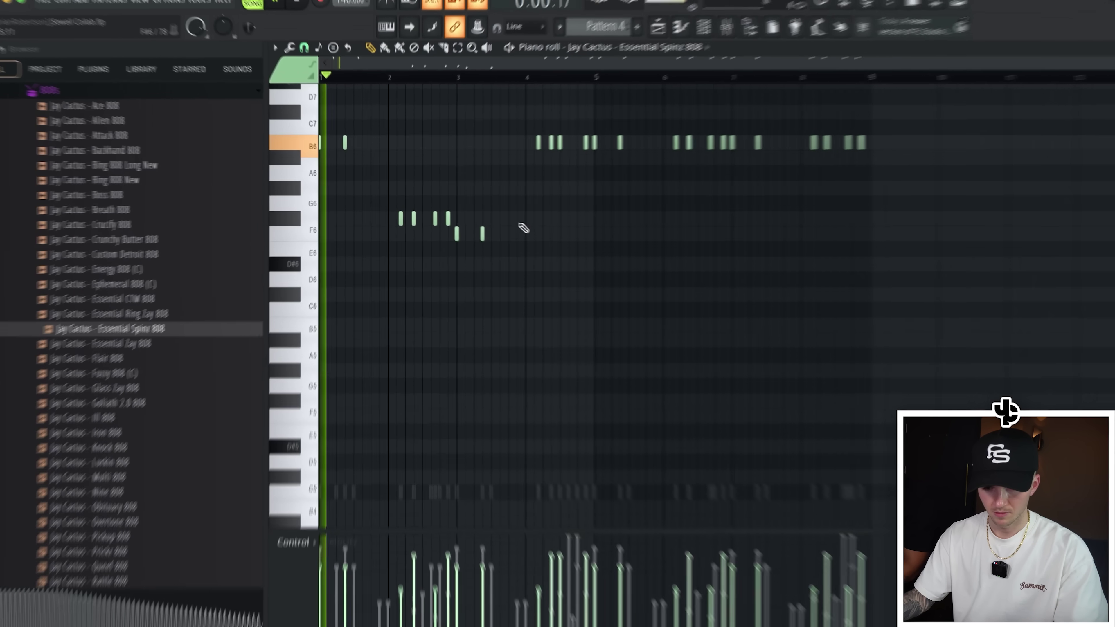
{"action": "left_click_drag", "start_coordinate": [466, 214], "coordinate": [527, 241]}
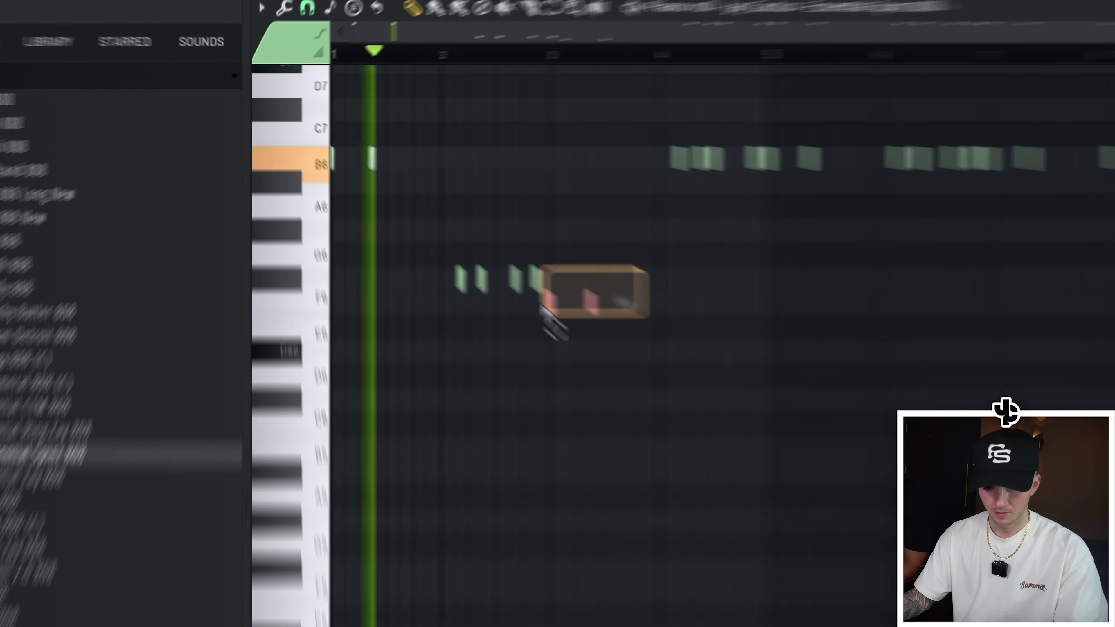
{"action": "key", "text": "shift+Down"}
{"action": "key", "text": "shift+Down"}
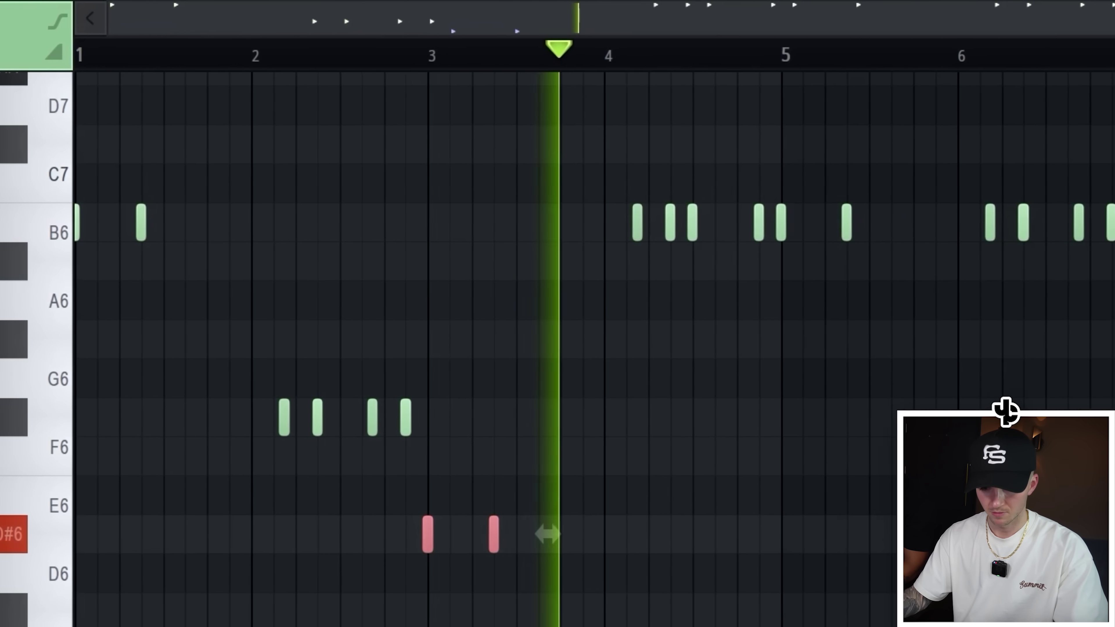
Select the four B6 notes in bar 4 of the 808 part, and delete the extra middle F#5 note in bar 2
{"action": "left_click_drag", "start_coordinate": [651, 167], "coordinate": [841, 238]}
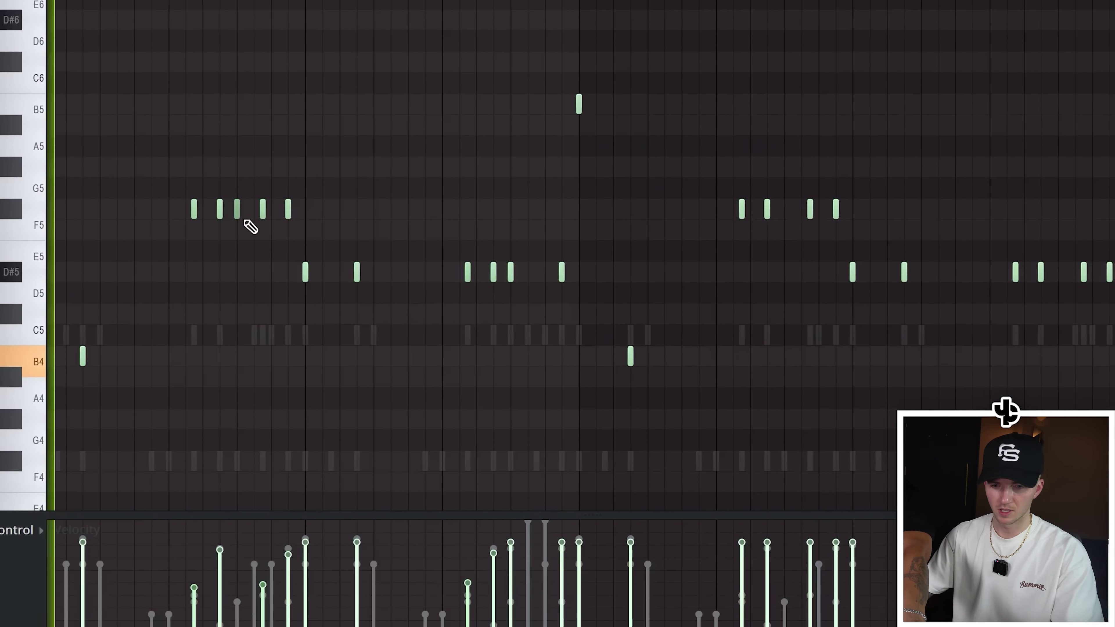
{"action": "right_click", "coordinate": [220, 214]}
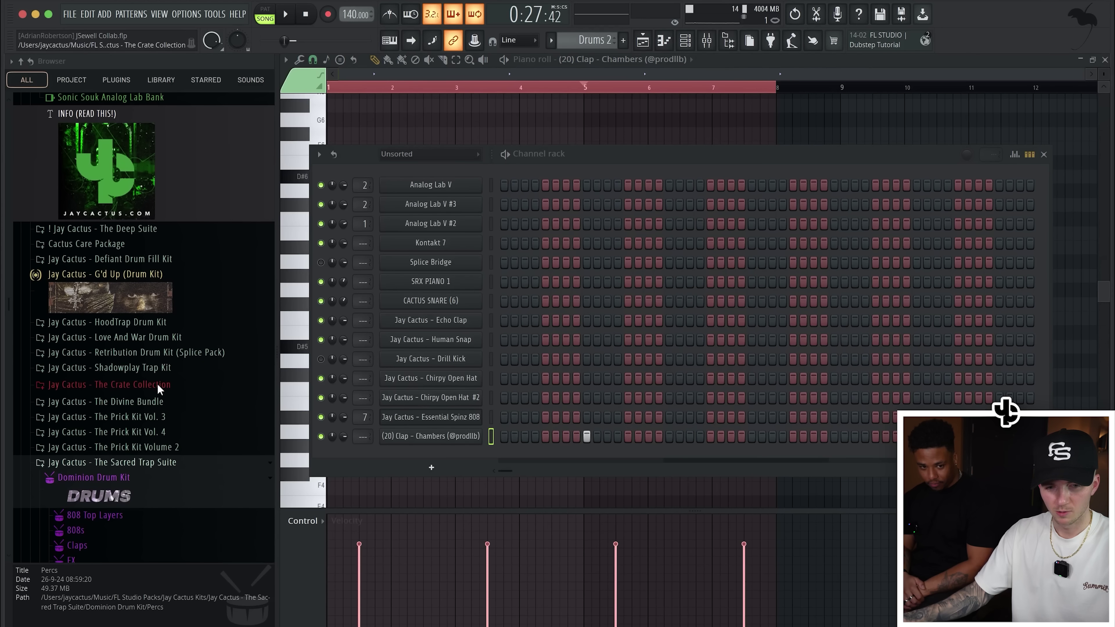
Open the Crate Breaks Drum Kit inside The Crate Collection sample folder
{"action": "scroll", "coordinate": [171, 387], "scroll_direction": "down", "scroll_amount": 5}
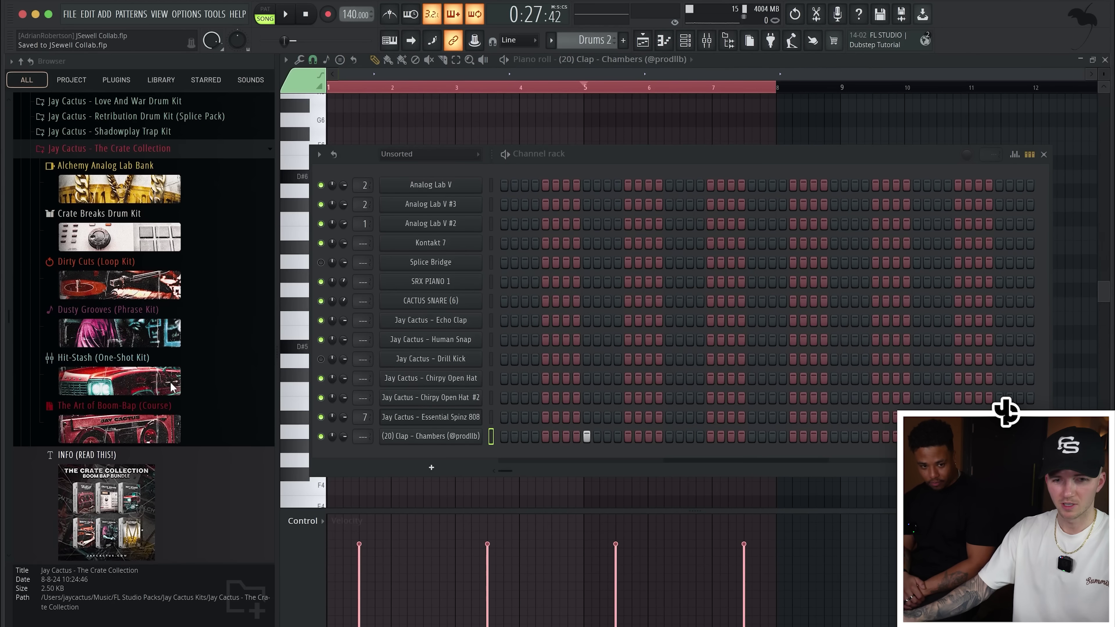
{"action": "left_click", "coordinate": [170, 232]}
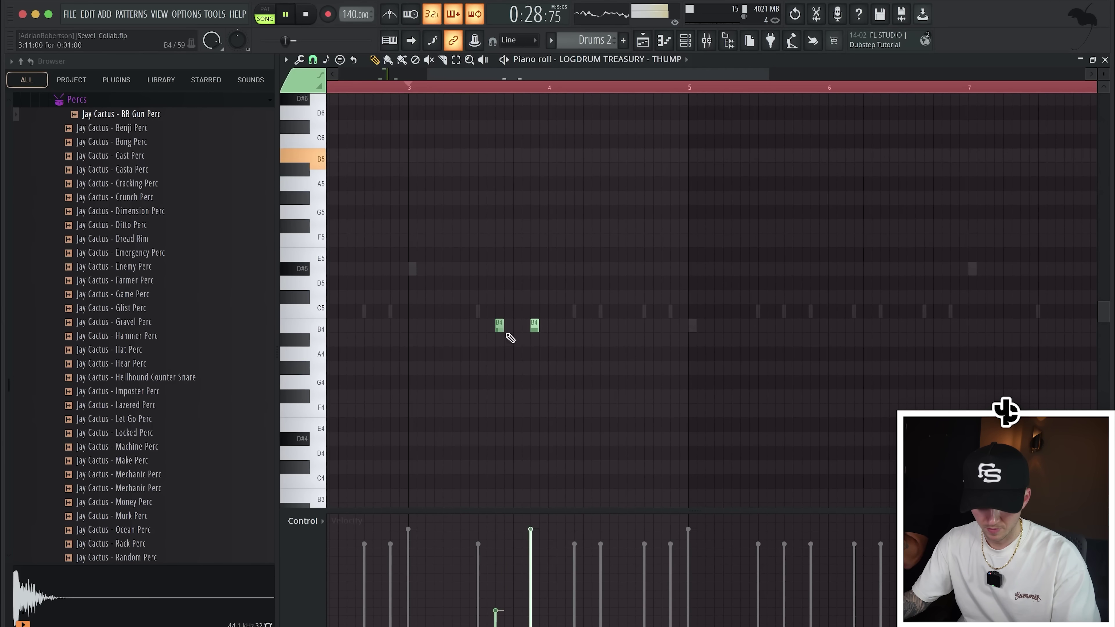
{"action": "scroll", "coordinate": [512, 330], "scroll_direction": "down", "scroll_amount": 1, "text": "ctrl"}
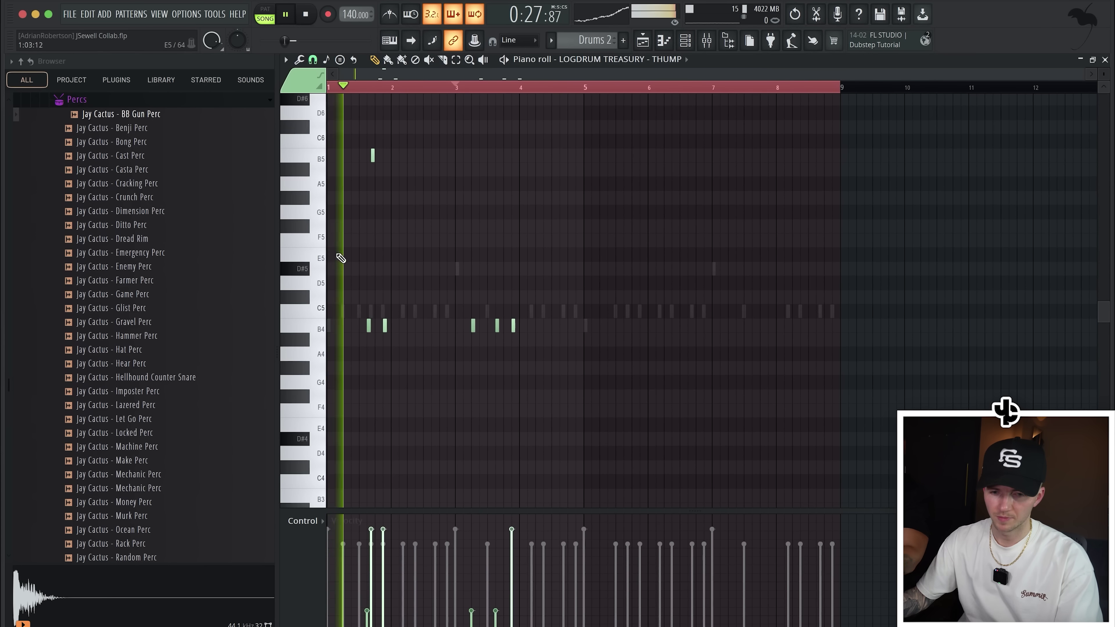
{"action": "scroll", "coordinate": [435, 264], "scroll_direction": "up", "scroll_amount": 2, "text": "ctrl"}
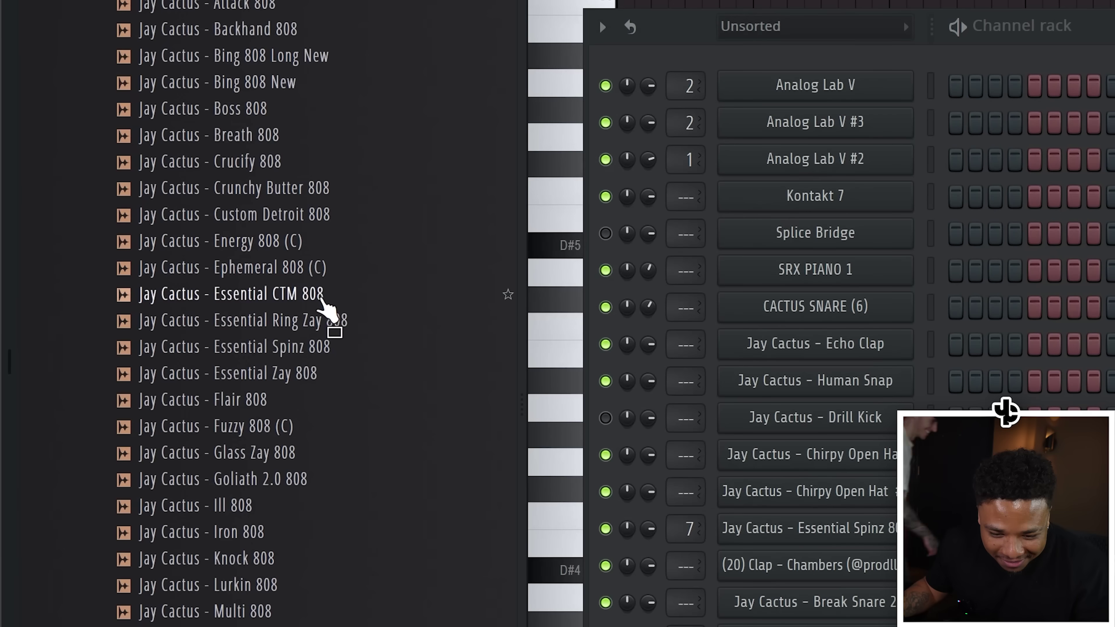
Load the Essential CTM 808 sample into the channel rack and move its note just before bar 5, trying A#5 and F5
{"action": "left_click_drag", "start_coordinate": [324, 300], "coordinate": [855, 454]}
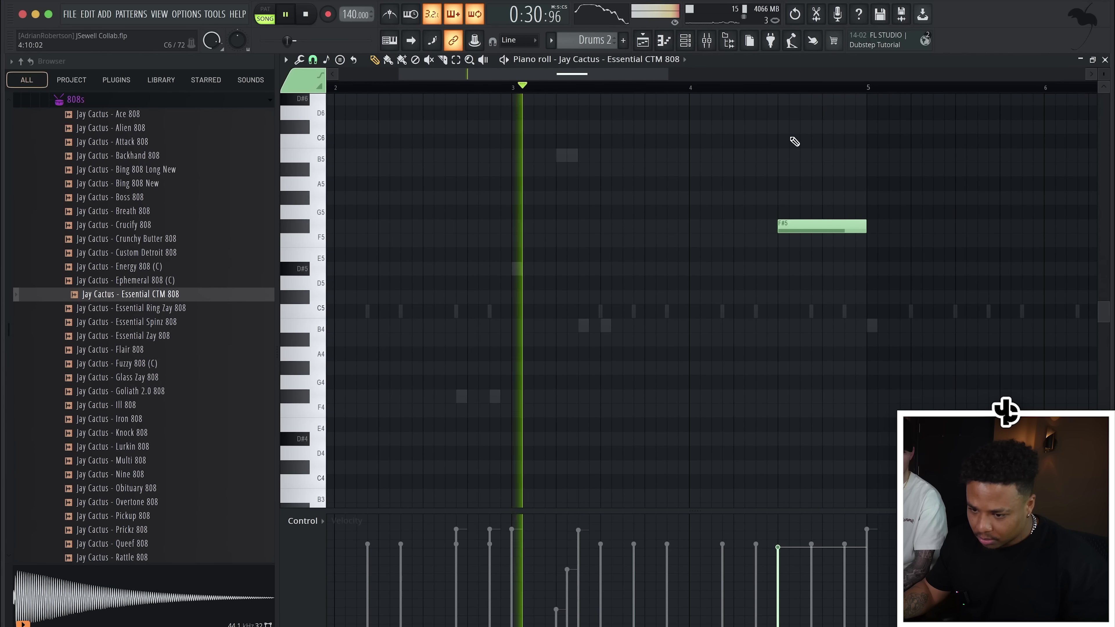
{"action": "left_click", "coordinate": [779, 88]}
{"action": "mouse_move", "coordinate": [819, 167]}
{"action": "left_mouse_down"}
{"action": "mouse_move", "coordinate": [813, 151]}
{"action": "mouse_move", "coordinate": [812, 187]}
{"action": "left_mouse_up"}
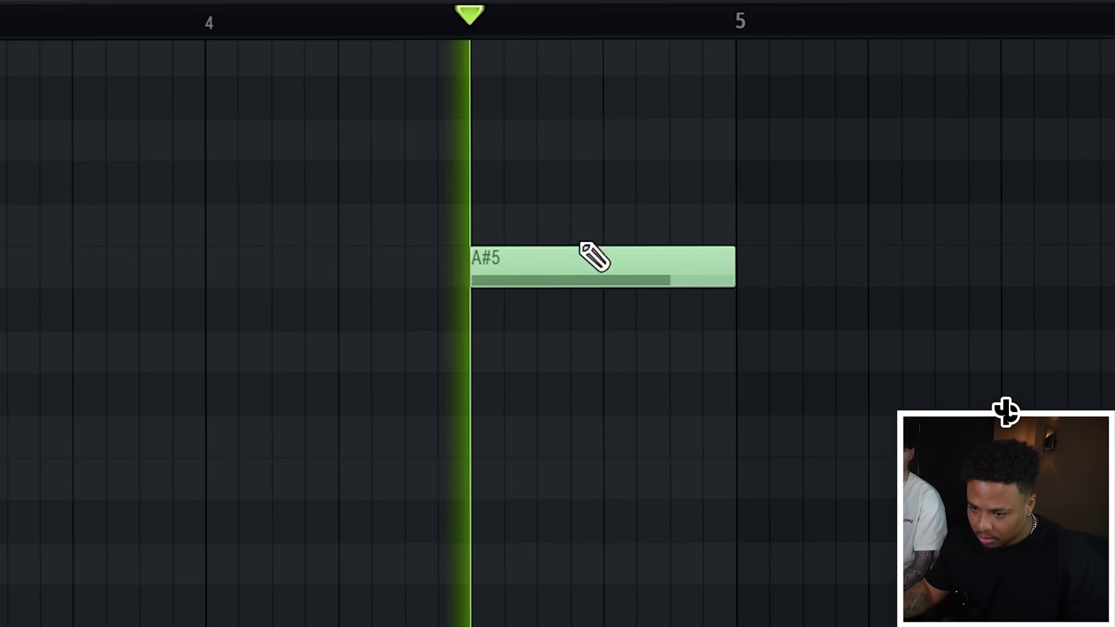
{"action": "left_click_drag", "start_coordinate": [572, 306], "coordinate": [578, 464]}
{"action": "key", "text": "space"}
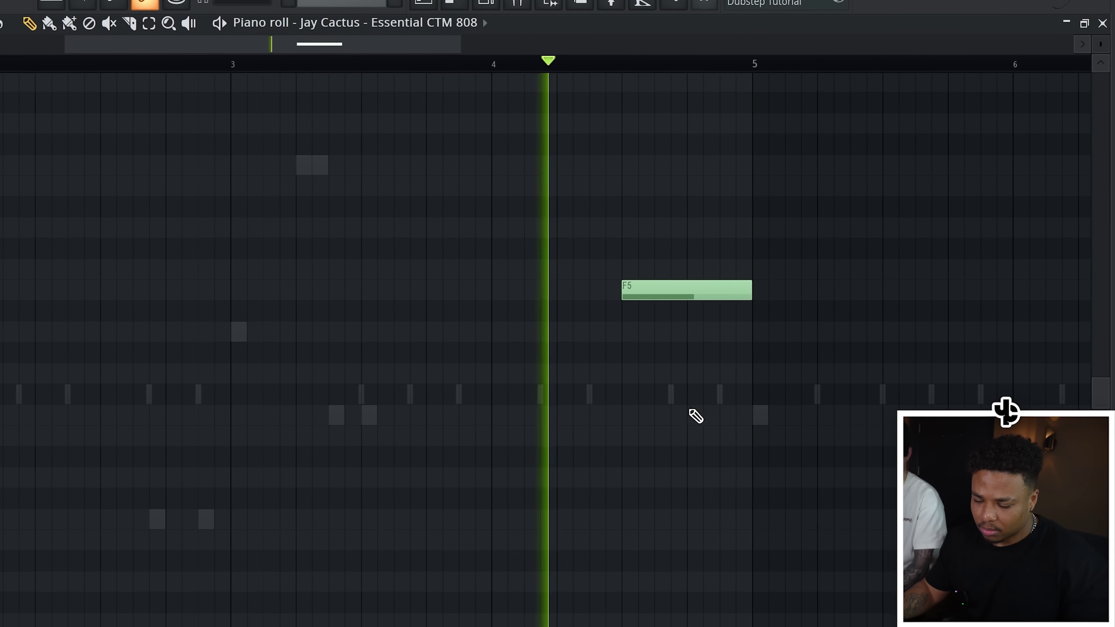
{"action": "left_click_drag", "start_coordinate": [615, 303], "coordinate": [614, 83]}
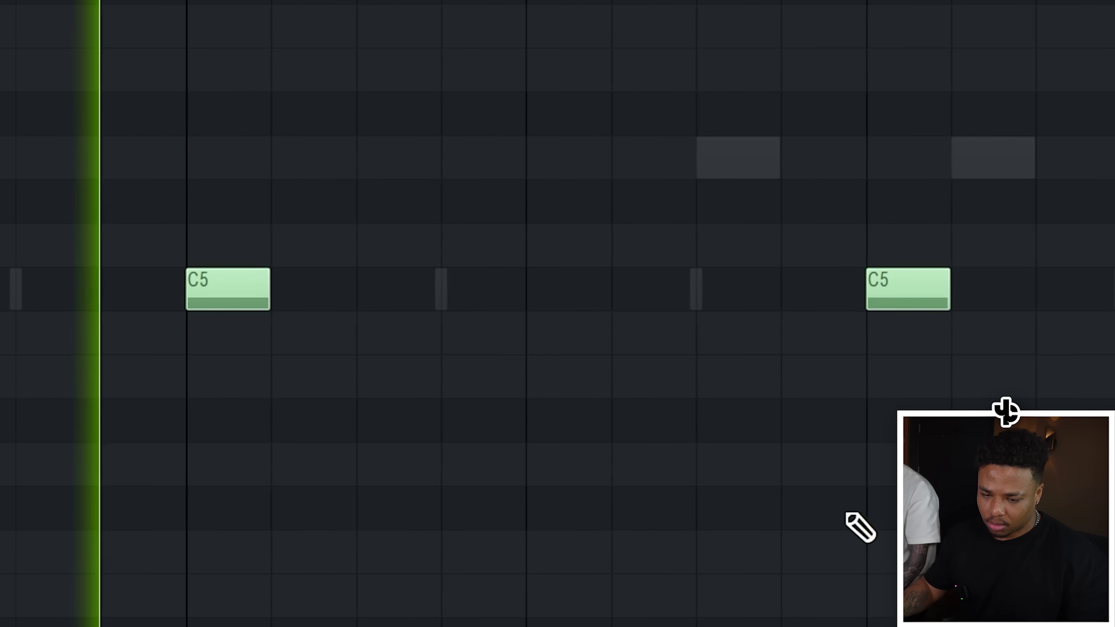
{"action": "left_click_drag", "start_coordinate": [663, 183], "coordinate": [219, 351]}
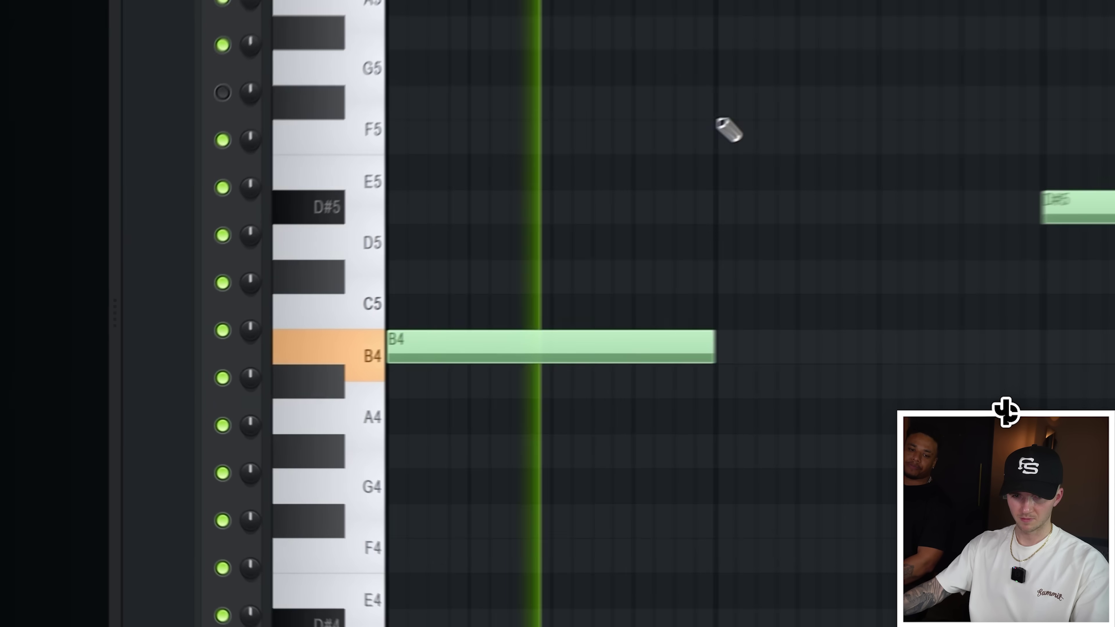
Draw an F#5 note between the B4 and D#5 bass notes and turn on slide in its note properties
{"action": "left_click", "coordinate": [637, 106]}
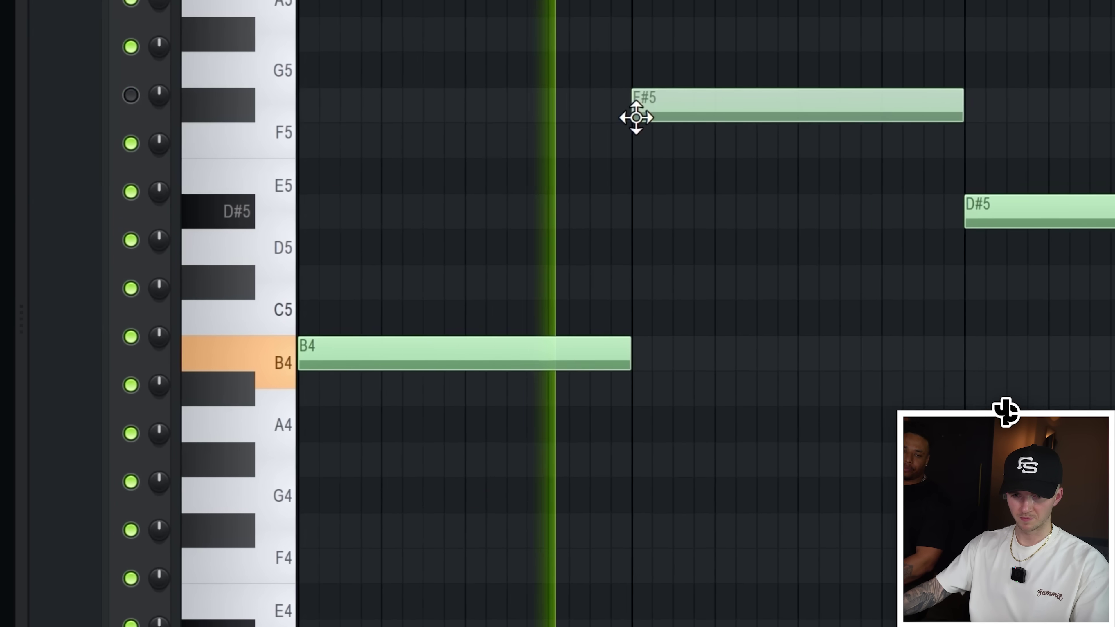
{"action": "double_click", "coordinate": [845, 119]}
{"action": "left_click", "coordinate": [298, 254]}
{"action": "left_click", "coordinate": [298, 253]}
{"action": "left_click", "coordinate": [303, 256]}
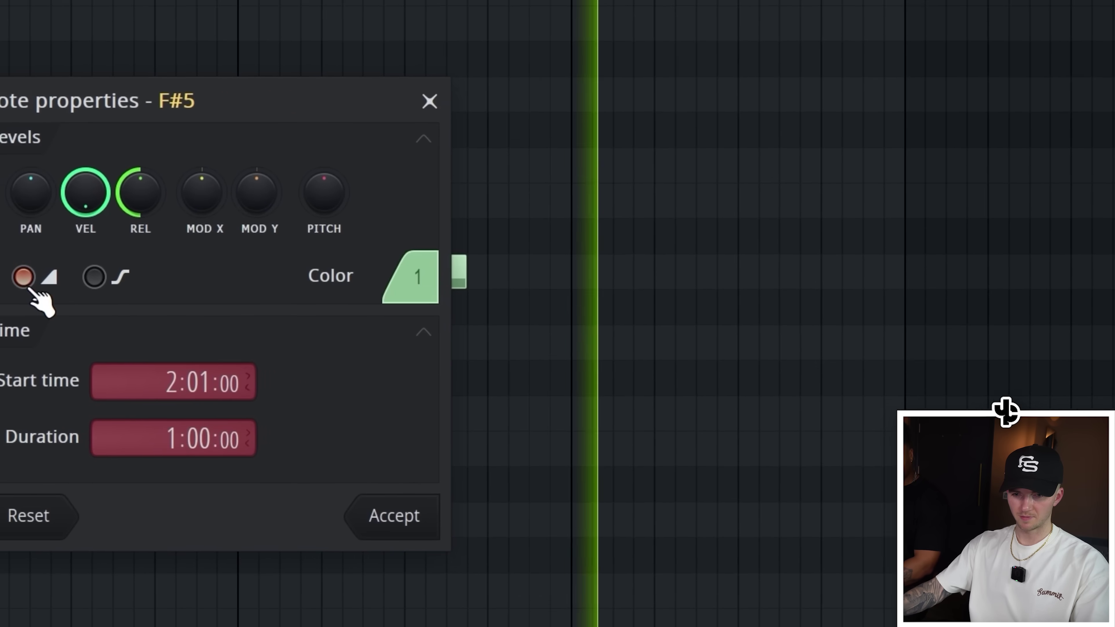
{"action": "left_click", "coordinate": [645, 509]}
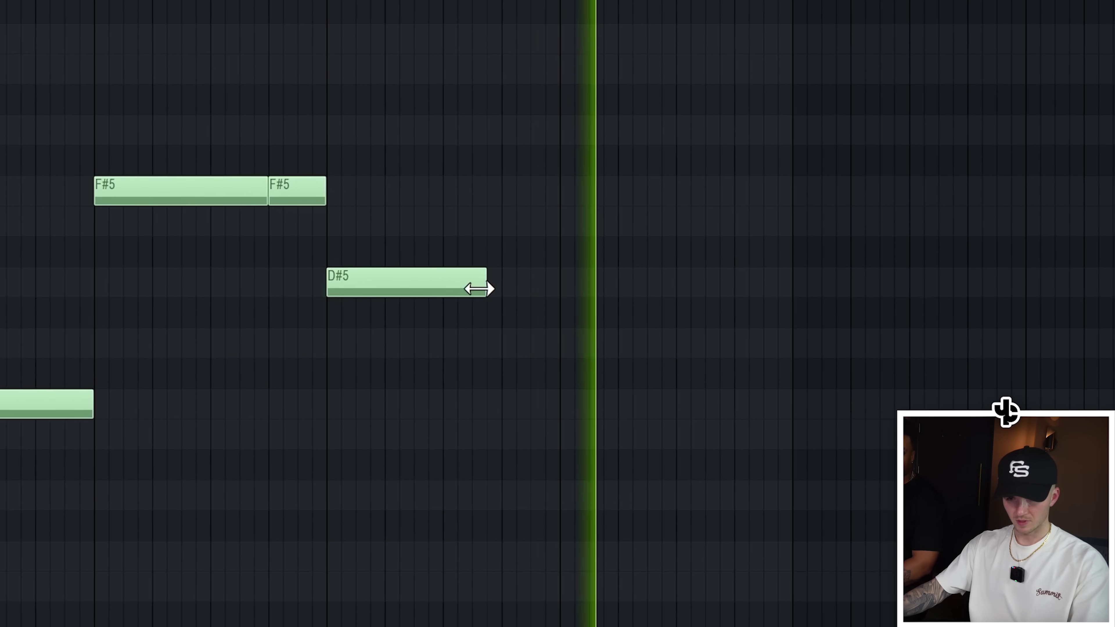
Lengthen the D#5 bass note slightly, and duplicate the short C5 hits twice along the pattern
{"action": "left_click_drag", "start_coordinate": [556, 290], "coordinate": [573, 293]}
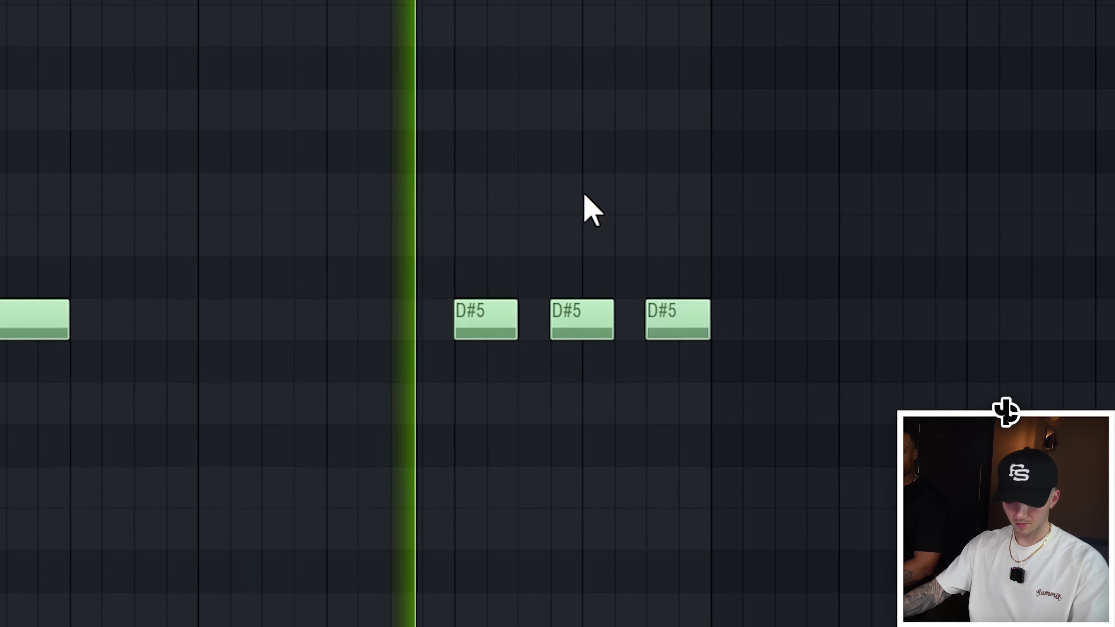
{"action": "scroll", "coordinate": [592, 211], "scroll_direction": "down", "scroll_amount": 2}
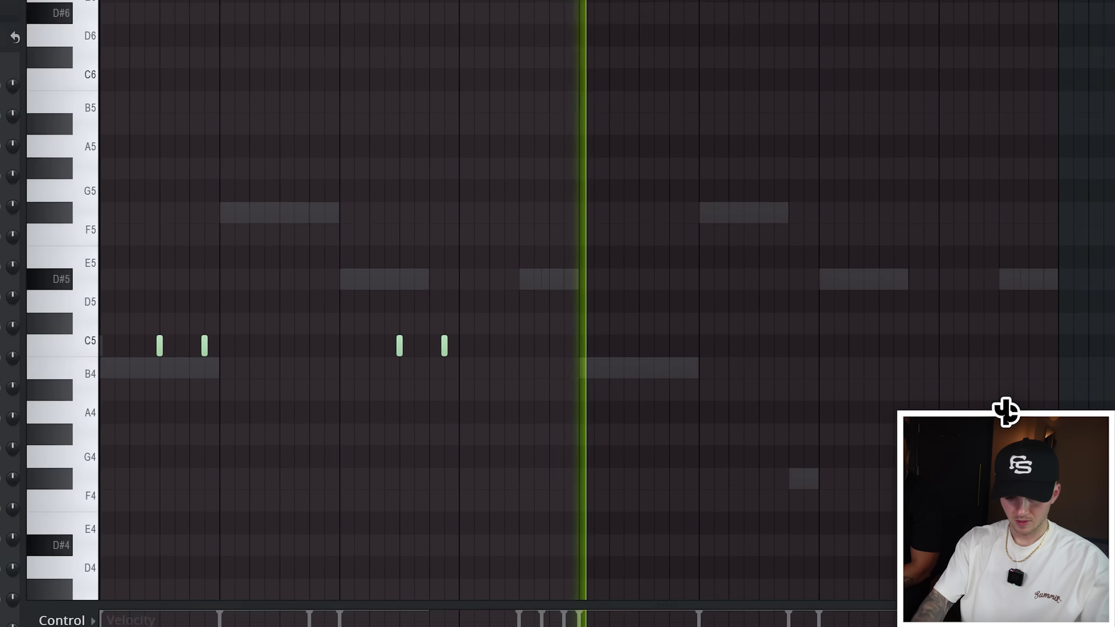
{"action": "key", "text": "ctrl+b"}
{"action": "key", "text": "ctrl+b"}
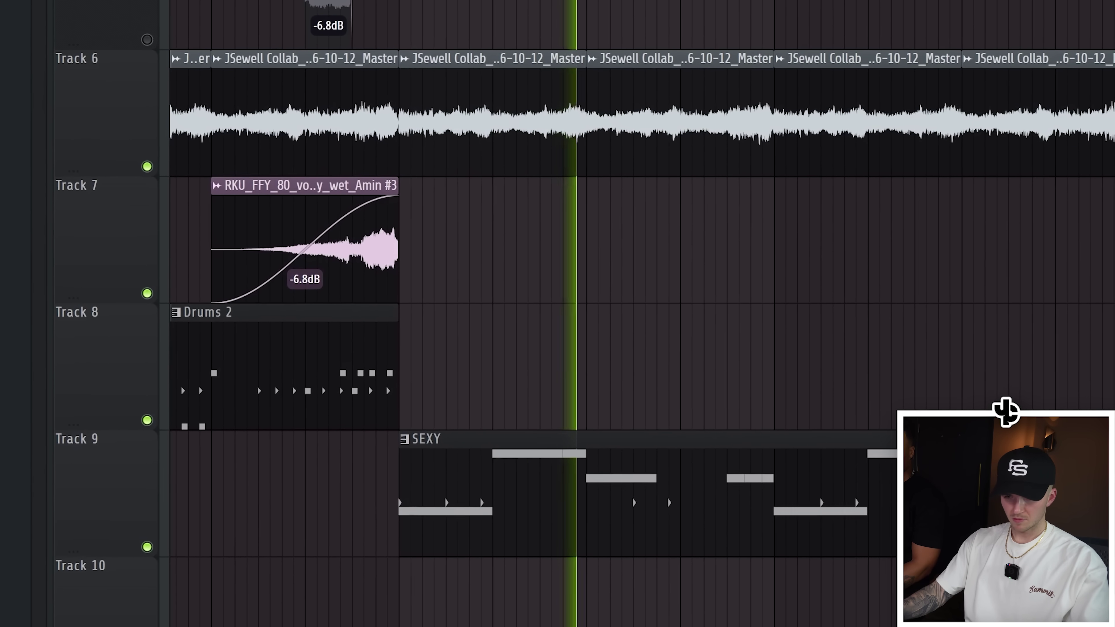
Insert an empty track above the drum patterns in the playlist and move the first Pattern 4 clip up onto Track 8
{"action": "scroll", "coordinate": [851, 481], "scroll_direction": "down", "scroll_amount": 5}
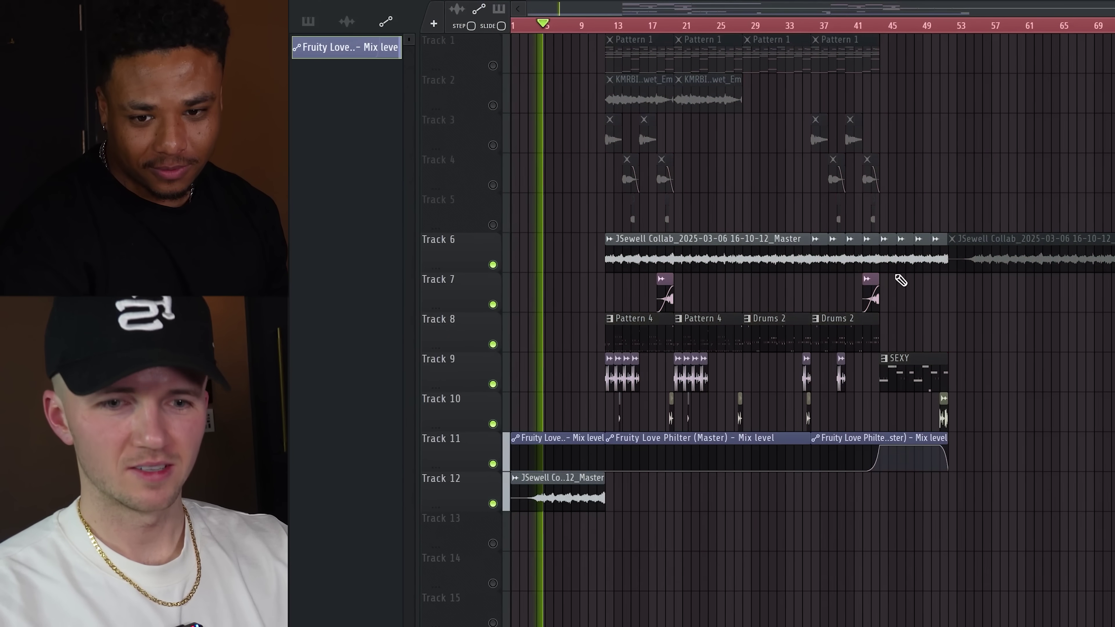
{"action": "key", "text": "ctrl+a"}
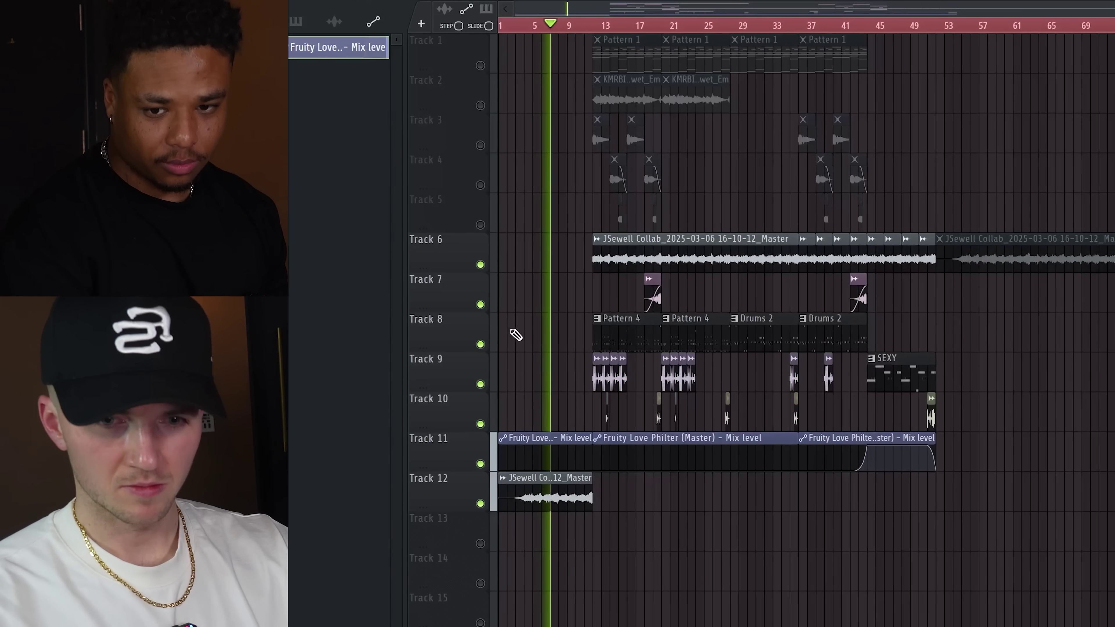
{"action": "right_click", "coordinate": [495, 336]}
{"action": "left_click", "coordinate": [509, 549]}
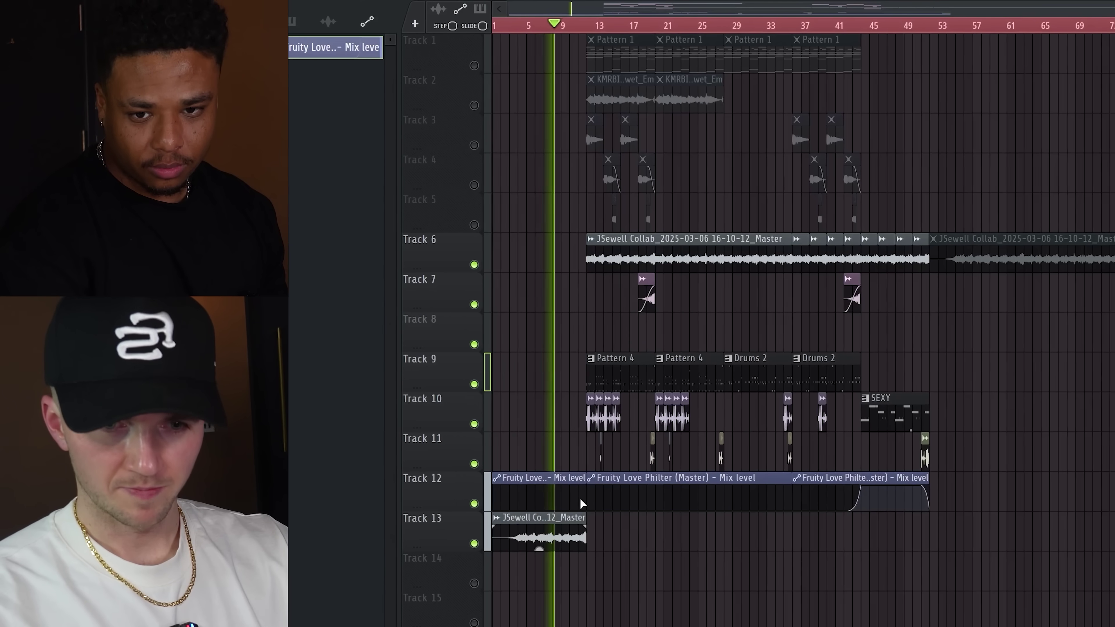
{"action": "left_click_drag", "start_coordinate": [615, 371], "coordinate": [634, 341]}
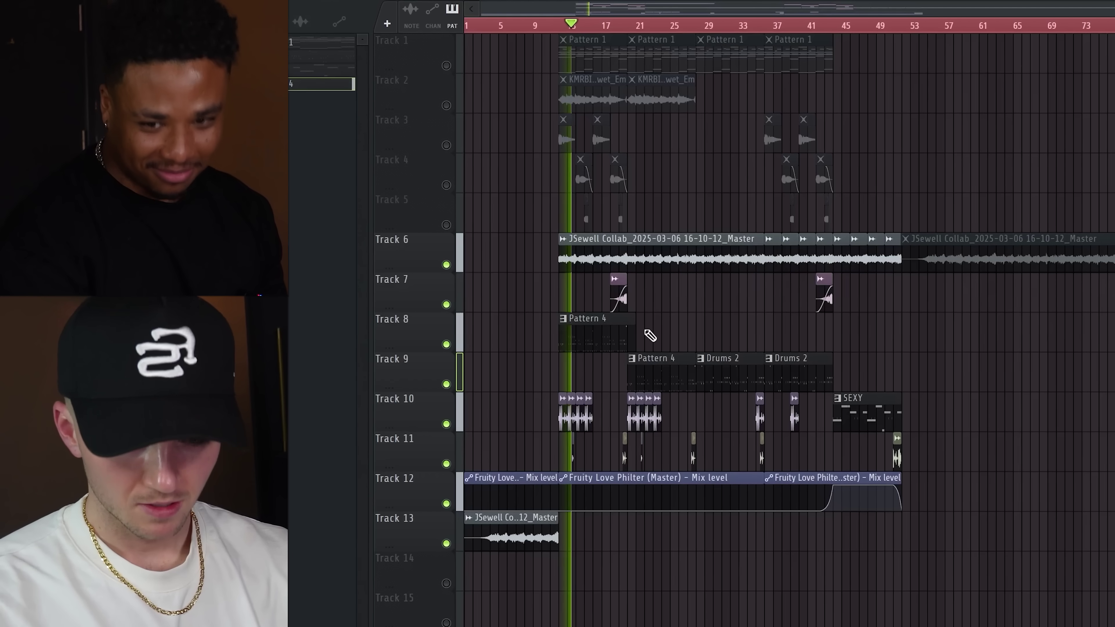
Open the Essential Spinz 808 part of the Track 8 Pattern 4 clip and add a D#5 note at the start of bar 9
{"action": "double_click", "coordinate": [597, 327]}
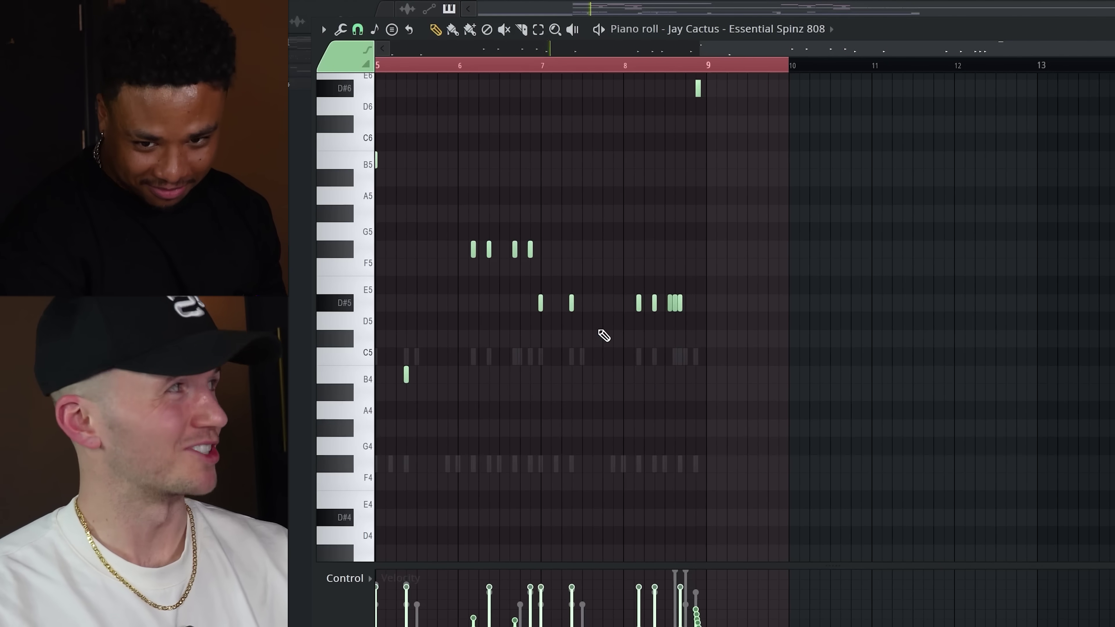
{"action": "left_click", "coordinate": [708, 303]}
{"action": "key", "text": "space"}
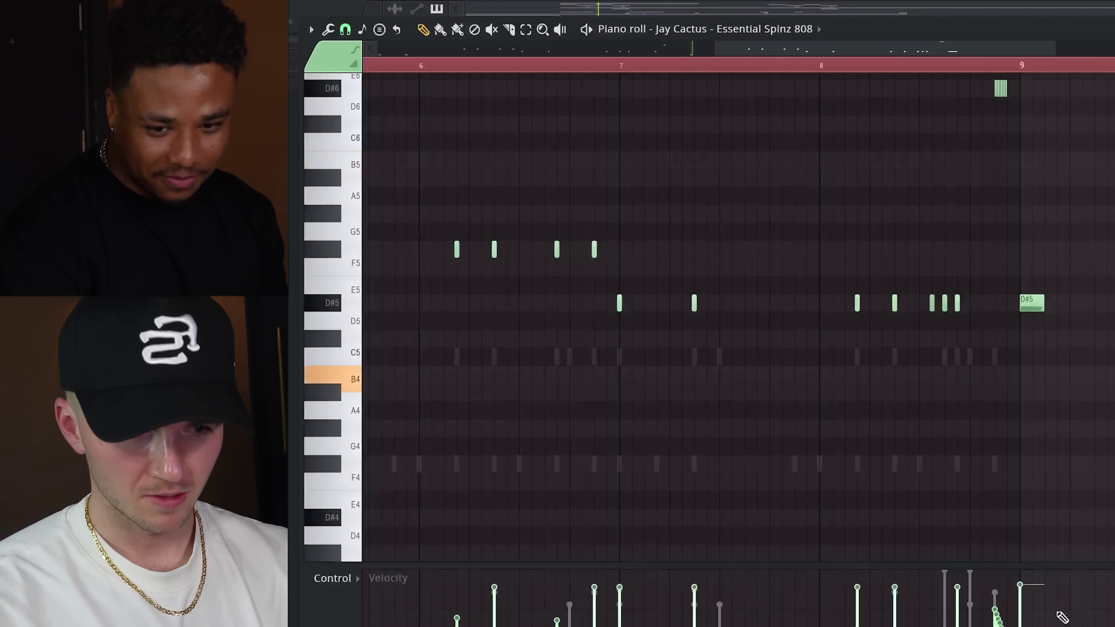
Extend the end of the second Pattern 4 clip on Track 8 in the playlist by one bar, to bar 29
{"action": "scroll", "coordinate": [864, 8], "scroll_direction": "up", "scroll_amount": 3}
{"action": "key", "text": "F5"}
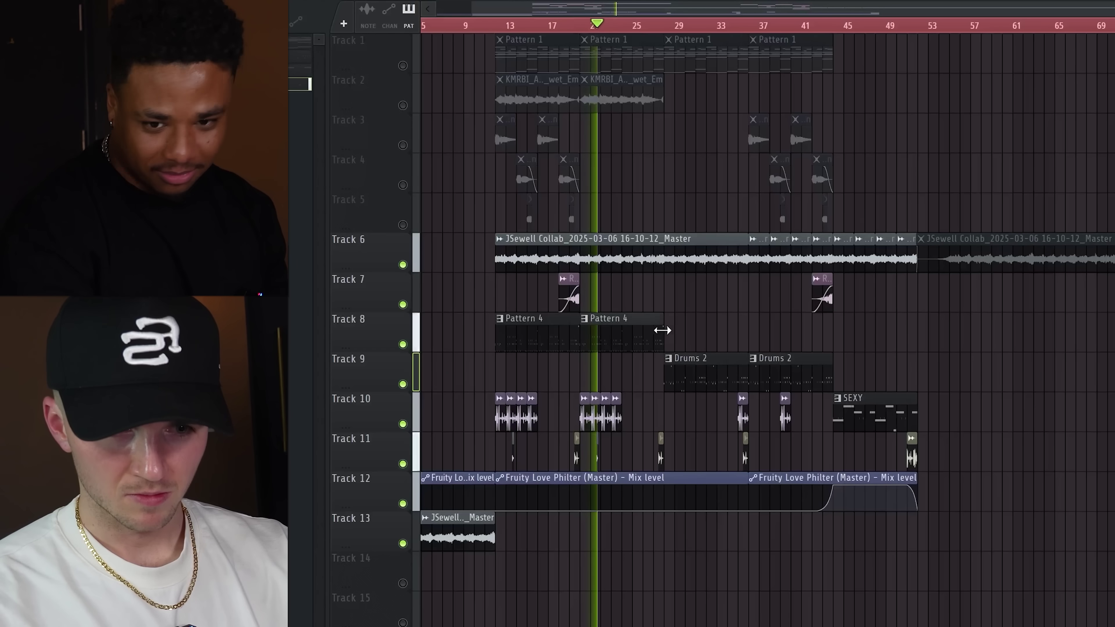
{"action": "left_click_drag", "start_coordinate": [662, 330], "coordinate": [673, 330]}
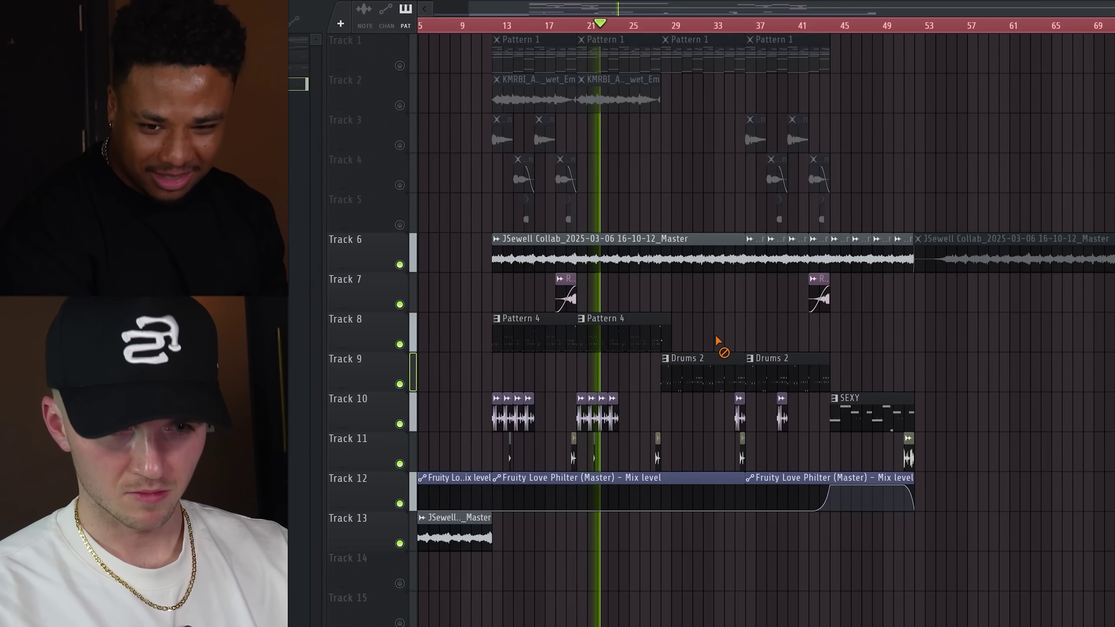
{"action": "scroll", "coordinate": [721, 348], "scroll_direction": "down", "scroll_amount": 1}
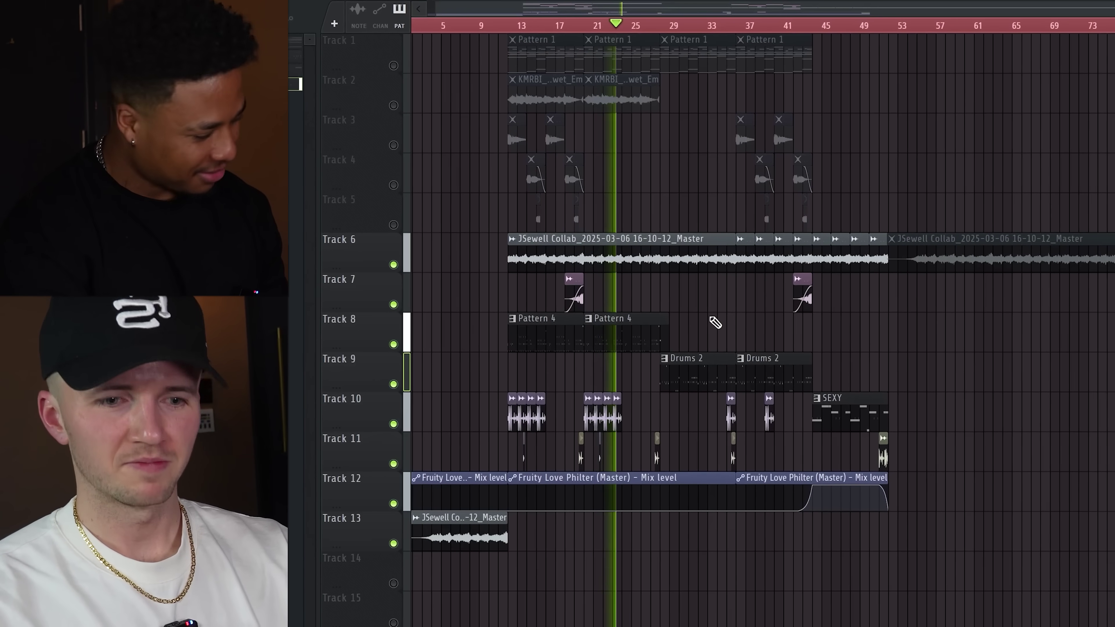
{"action": "key", "text": "ctrl+a"}
{"action": "left_click", "coordinate": [1009, 364]}
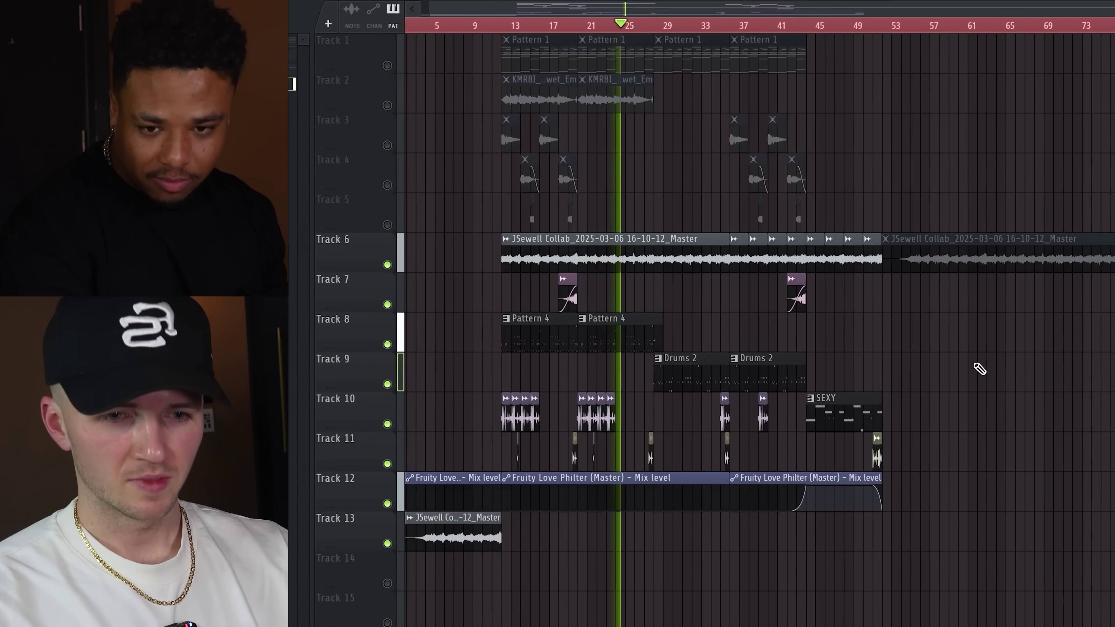
{"action": "scroll", "coordinate": [641, 397], "scroll_direction": "up", "scroll_amount": 2}
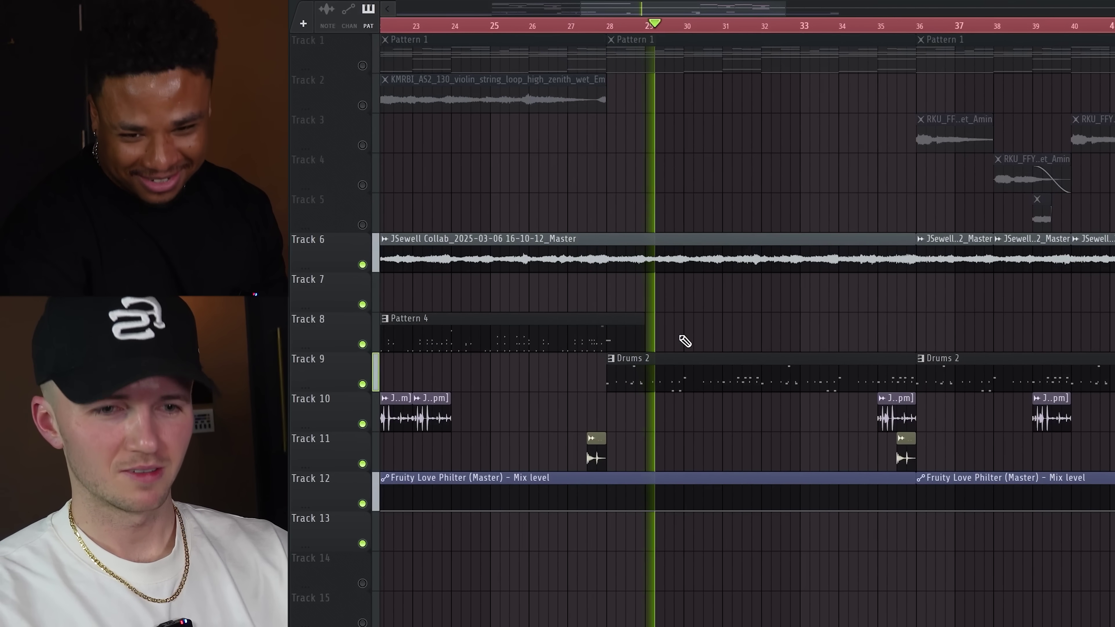
{"action": "scroll", "coordinate": [684, 341], "scroll_direction": "down", "scroll_amount": 1}
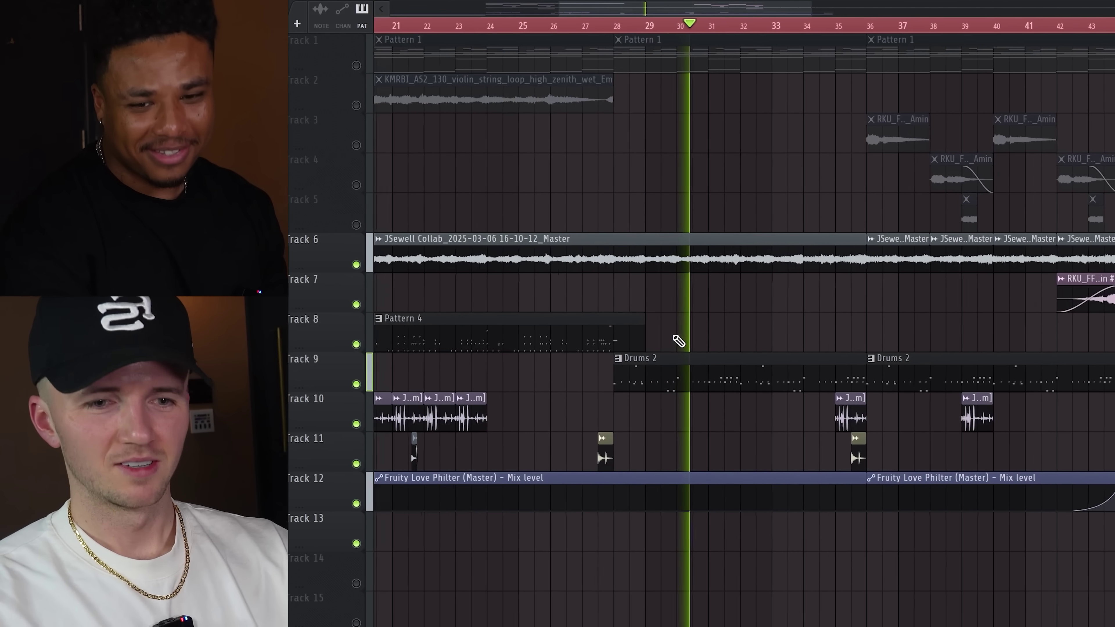